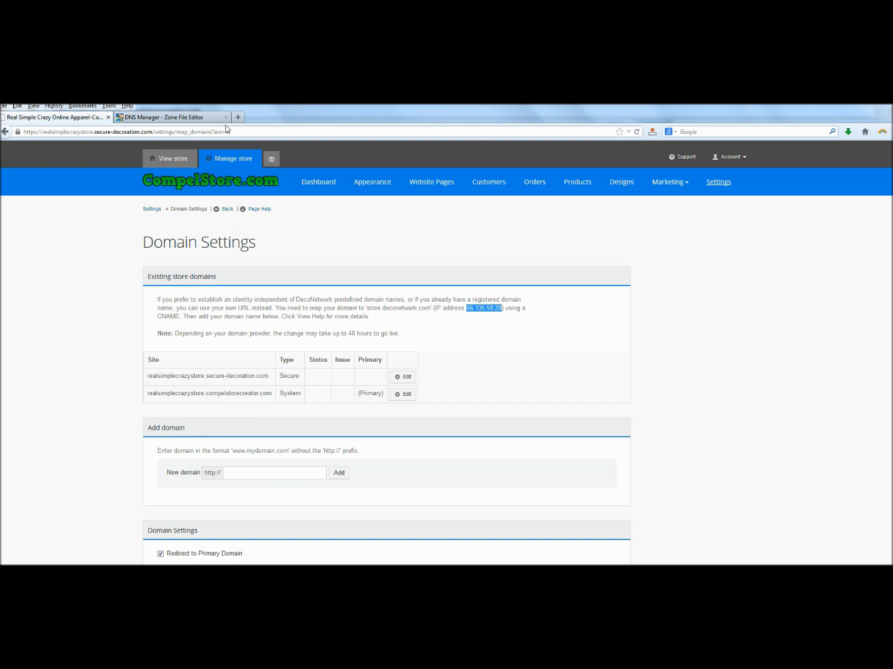
Switch to the DNS Manager's Zone File Editor for realsimplecrazy.com
{"action": "left_click", "coordinate": [194, 118]}
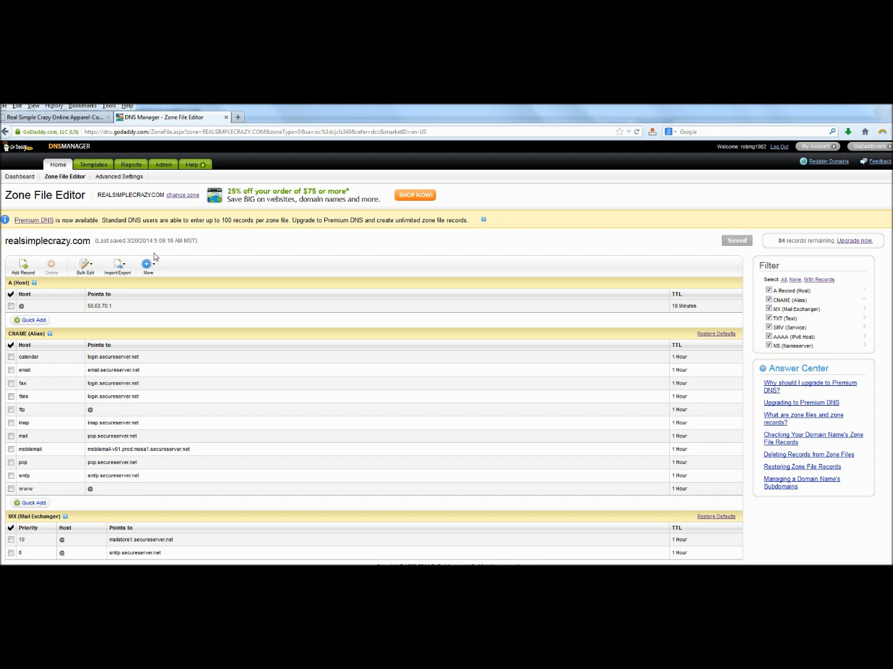
Try pointing the @ A record to 66.135.58.20 and undo the edit
{"action": "left_click", "coordinate": [223, 310]}
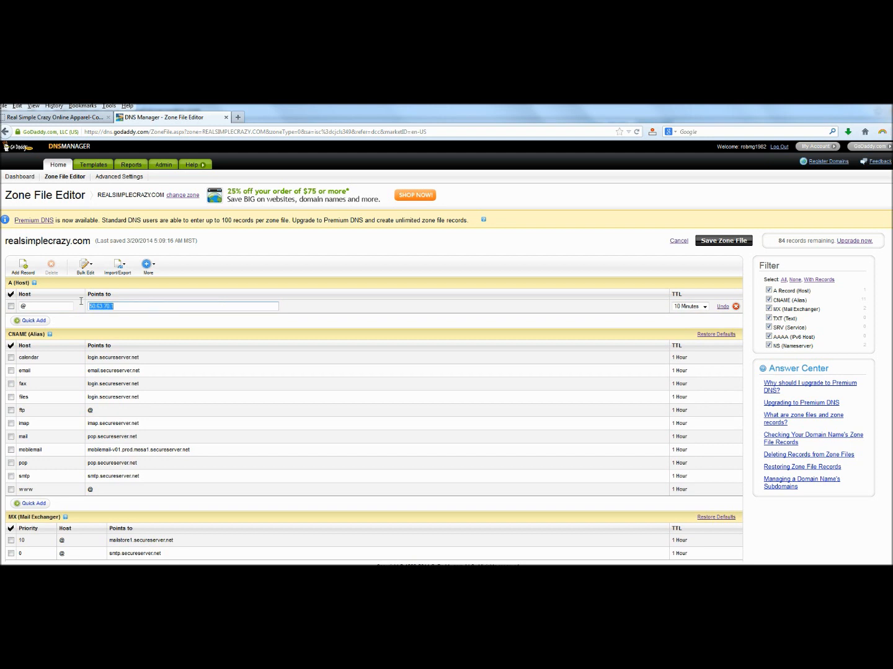
{"action": "type", "text": "66.135.58.20"}
{"action": "left_click", "coordinate": [723, 306]}
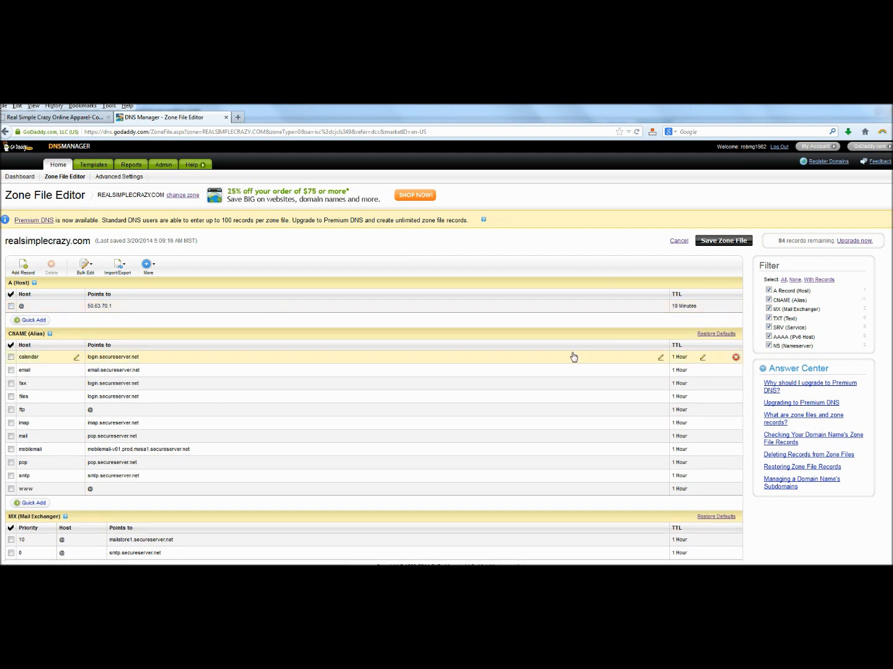
Add an A record with host shop pointing to 66.135.58.20
{"action": "left_click", "coordinate": [30, 320]}
{"action": "left_click", "coordinate": [58, 320]}
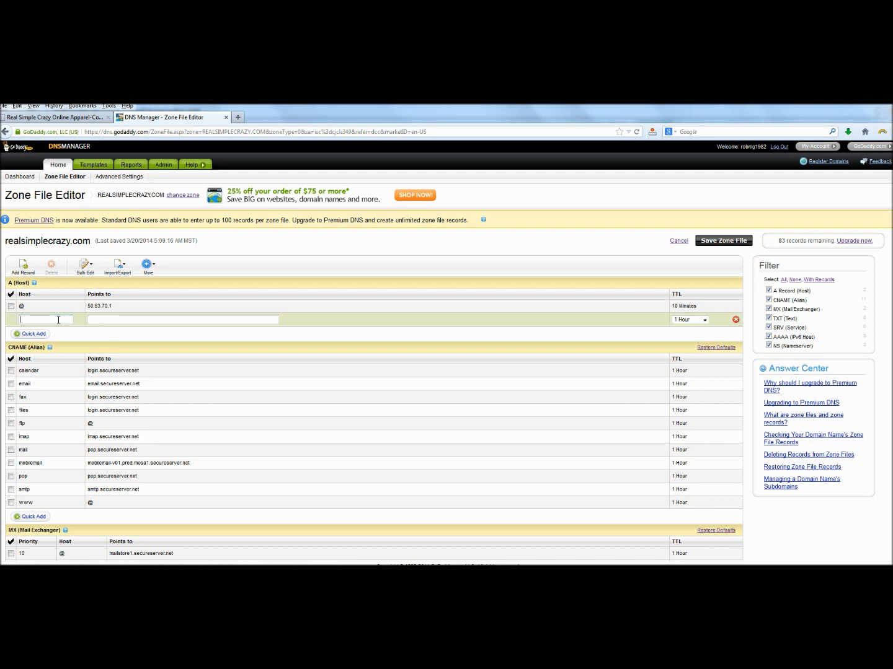
{"action": "type", "text": "shop"}
{"action": "key", "text": "Tab"}
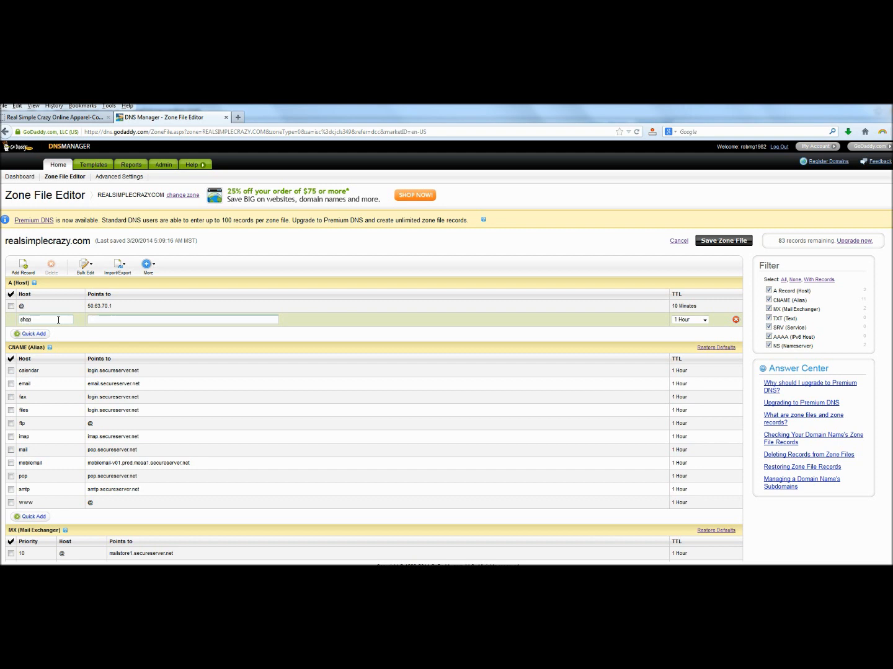
{"action": "type", "text": "66.135.58.20"}
{"action": "scroll", "coordinate": [346, 355], "scroll_direction": "down", "scroll_amount": 1}
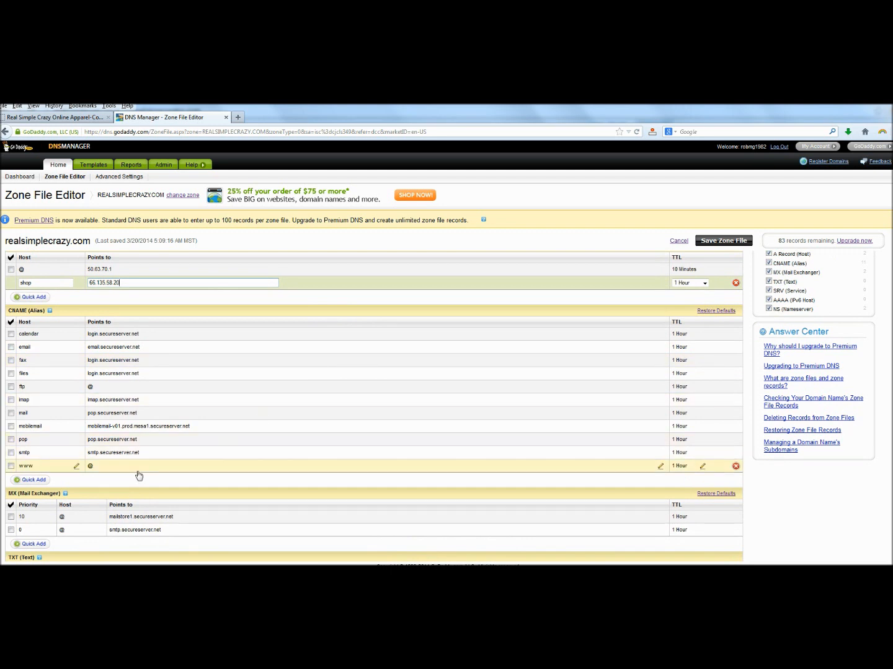
{"action": "left_click", "coordinate": [33, 481]}
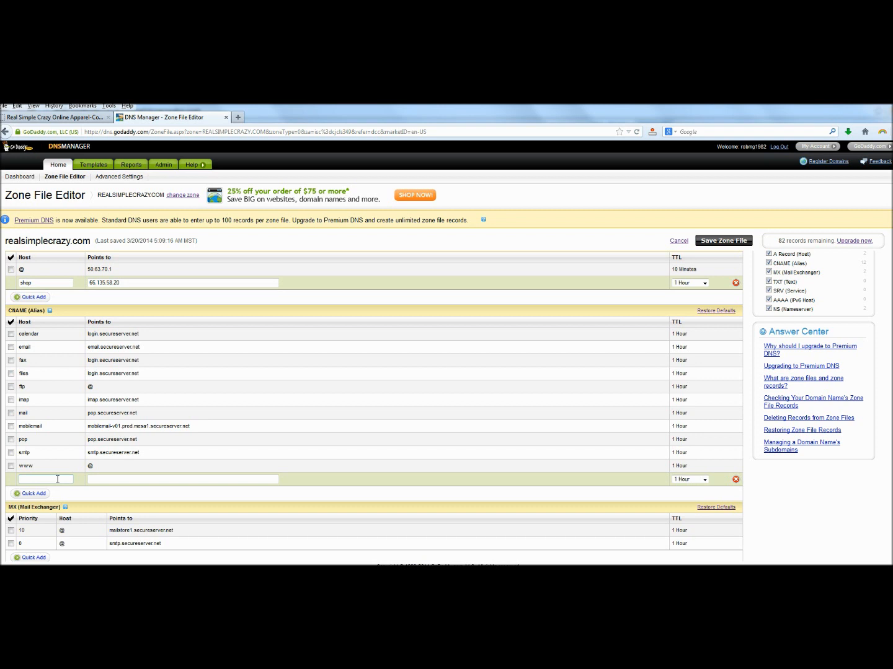
{"action": "type", "text": "w"}
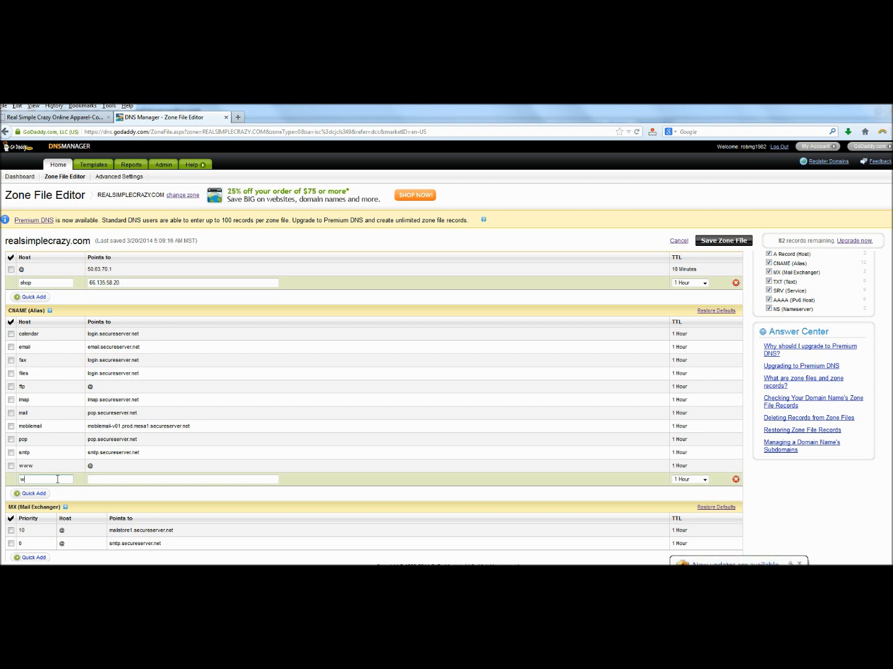
{"action": "type", "text": "ww.shop"}
{"action": "key", "text": "Tab"}
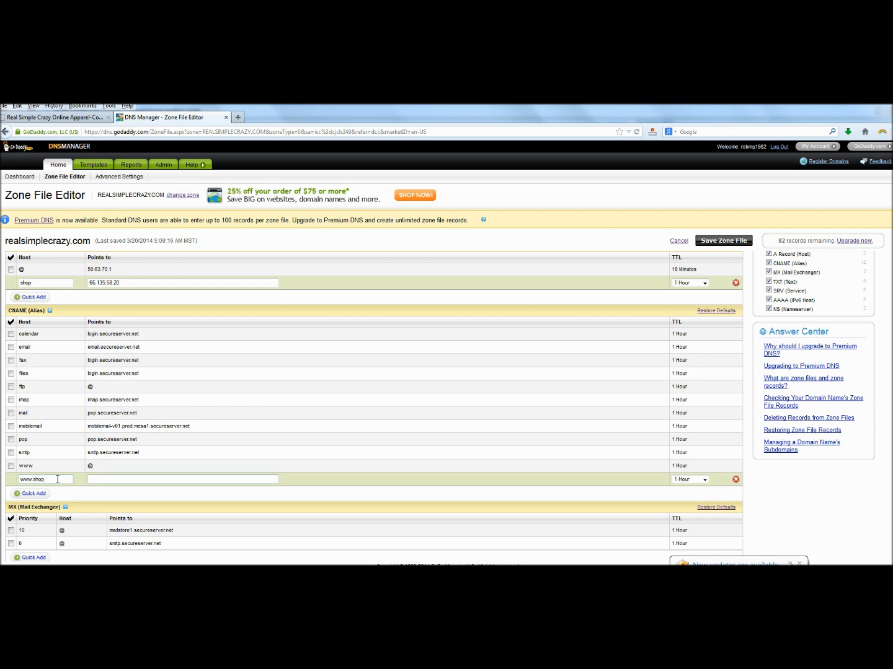
{"action": "type", "text": "shop"}
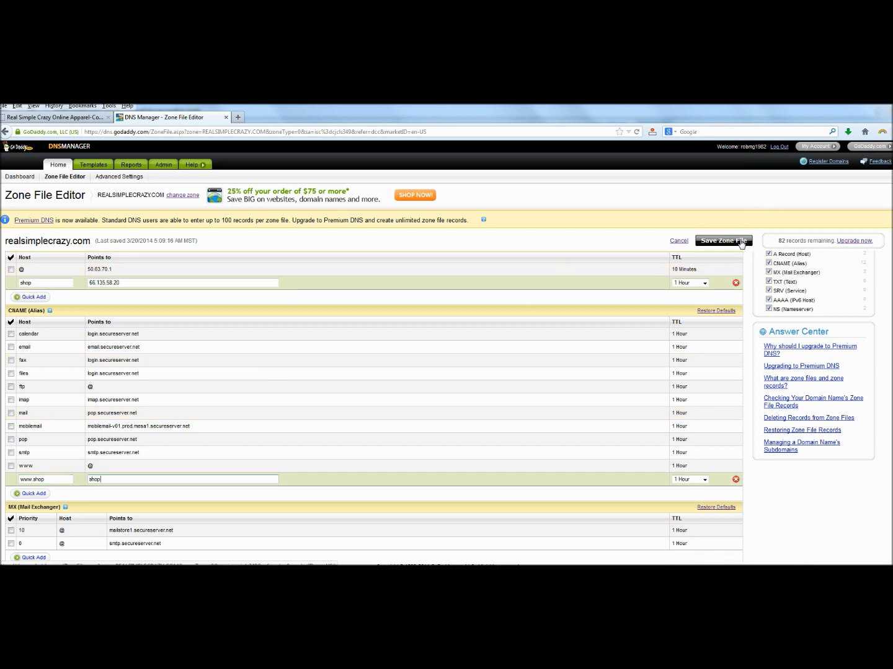
{"action": "left_click", "coordinate": [735, 282]}
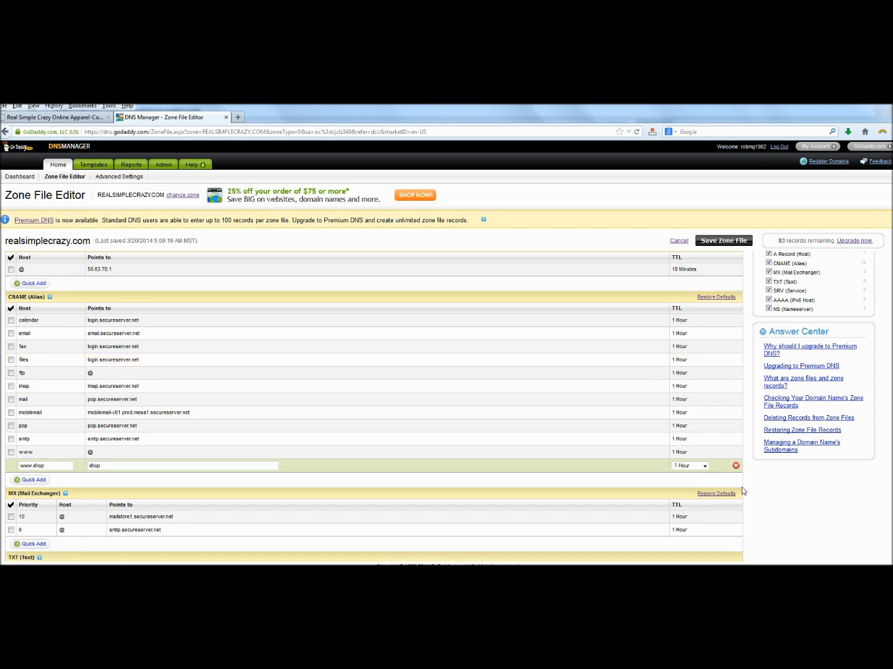
{"action": "left_click", "coordinate": [736, 465]}
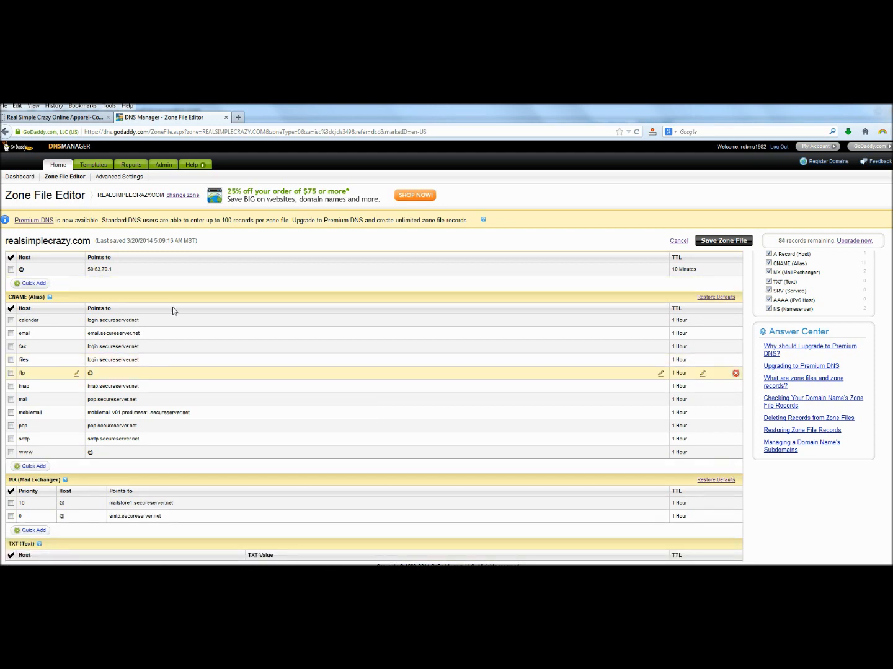
Point the @ A record to 66.135.58.20 and save the zone file, confirming the changes
{"action": "left_click", "coordinate": [115, 275]}
{"action": "left_click_drag", "start_coordinate": [116, 271], "coordinate": [65, 276]}
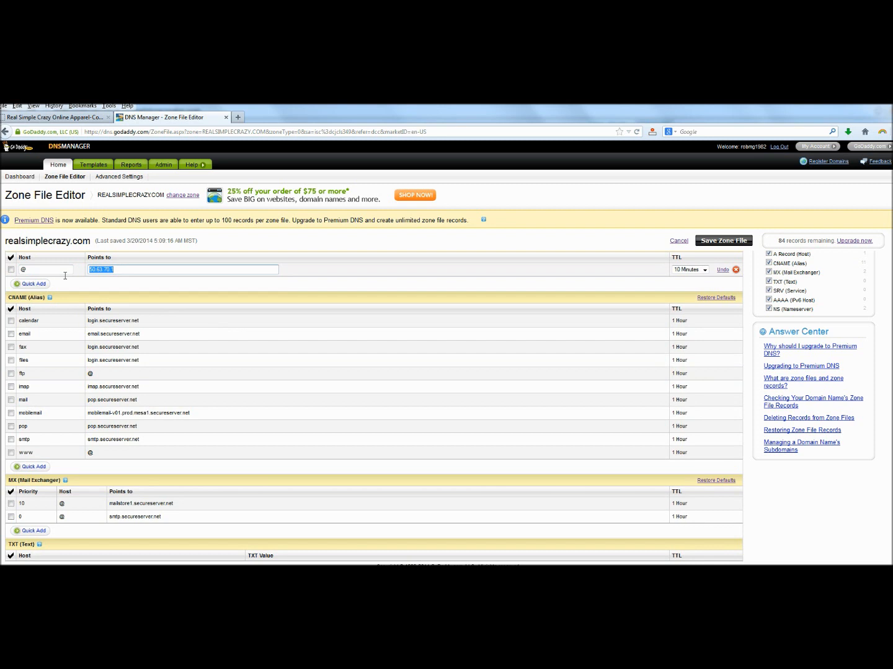
{"action": "type", "text": "66.135.58.20"}
{"action": "left_click", "coordinate": [719, 243]}
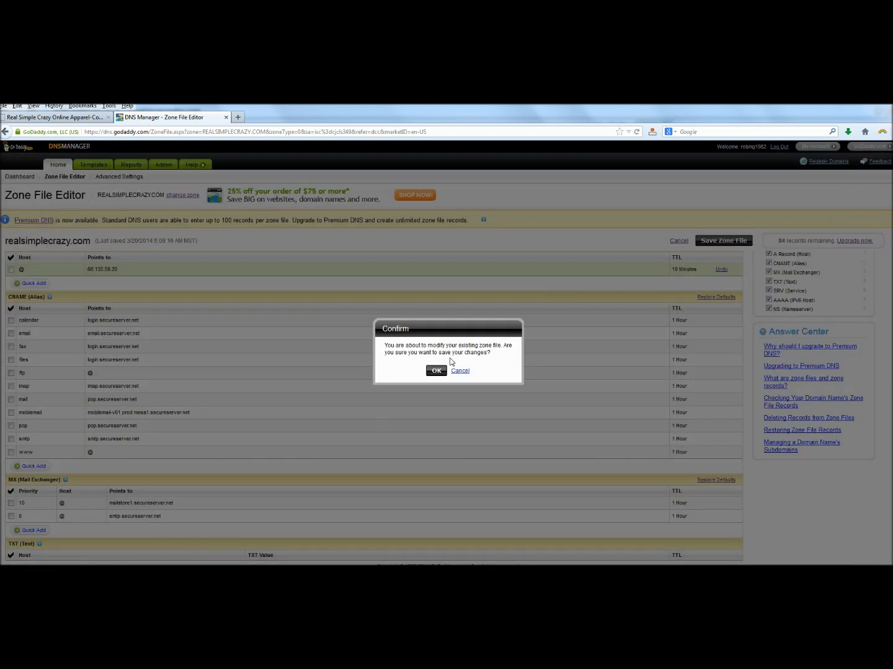
{"action": "left_click", "coordinate": [437, 371]}
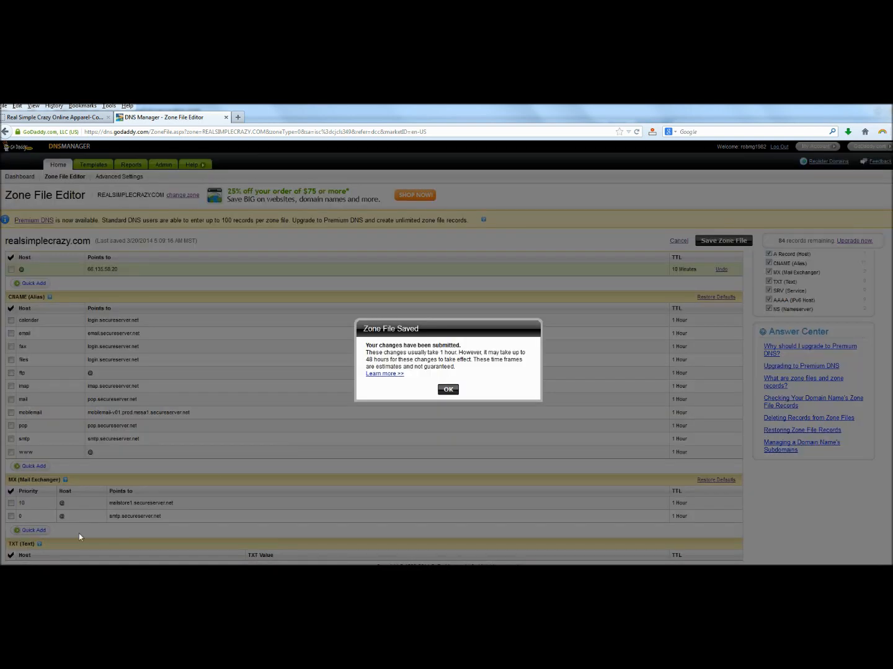
Return to the store's Domain Settings page and enter realsimplecrazy.com as the new domain
{"action": "left_click", "coordinate": [60, 118]}
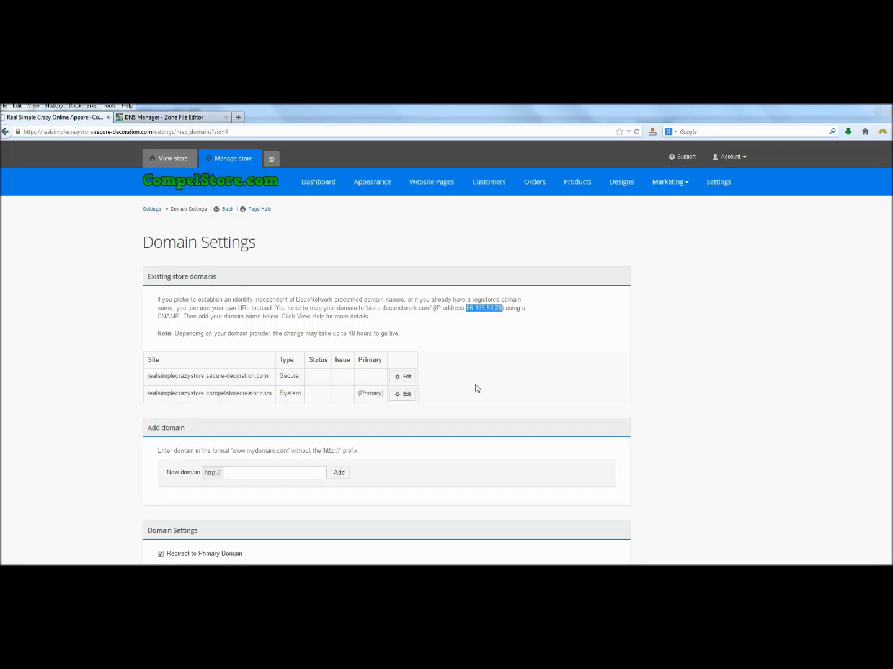
{"action": "scroll", "coordinate": [477, 389], "scroll_direction": "down", "scroll_amount": 2}
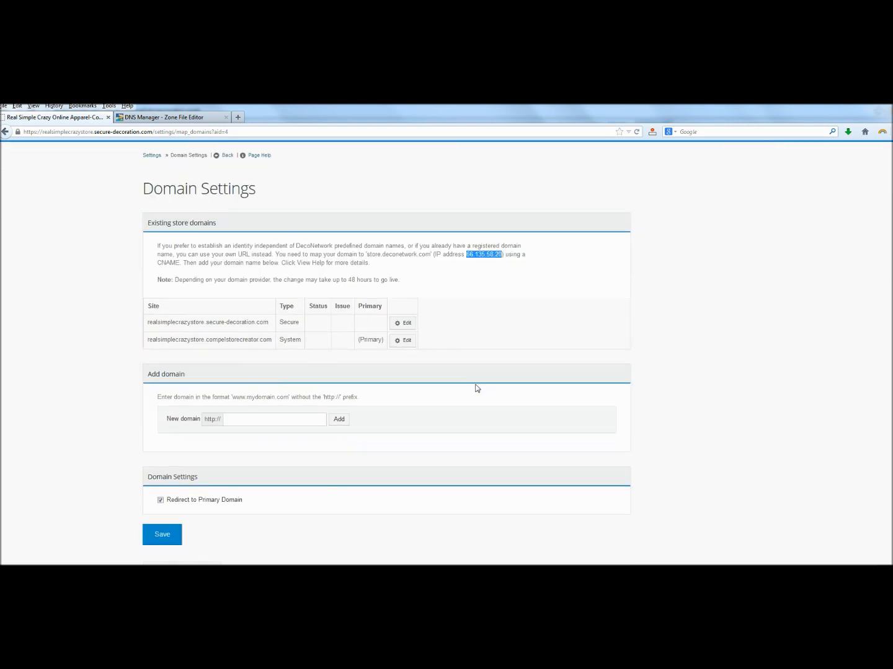
{"action": "left_click", "coordinate": [268, 420]}
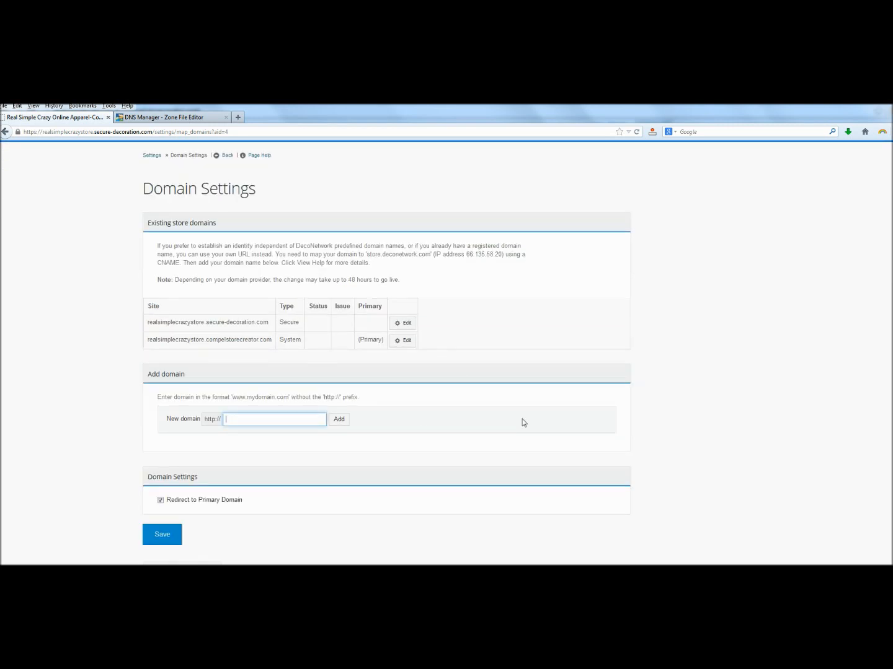
{"action": "type", "text": "real"}
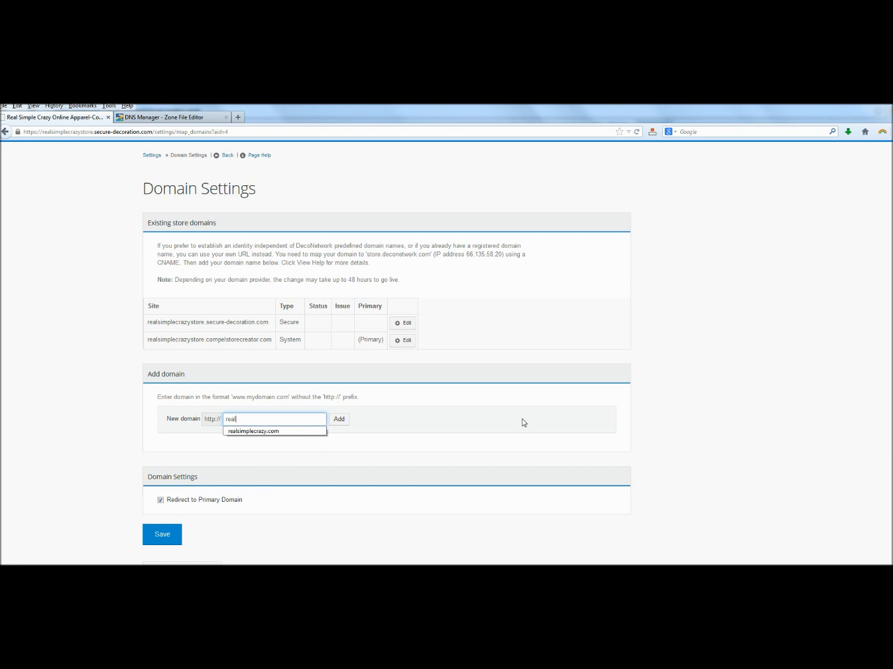
{"action": "left_click", "coordinate": [304, 432]}
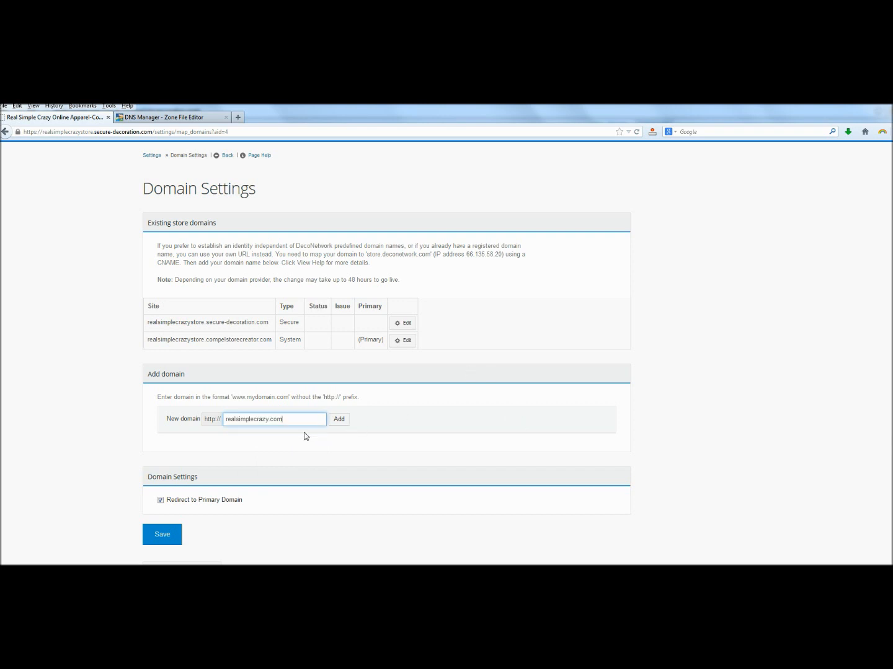
Try prefixing the new domain name with the shop subdomain and remove the prefix again
{"action": "left_click", "coordinate": [228, 421]}
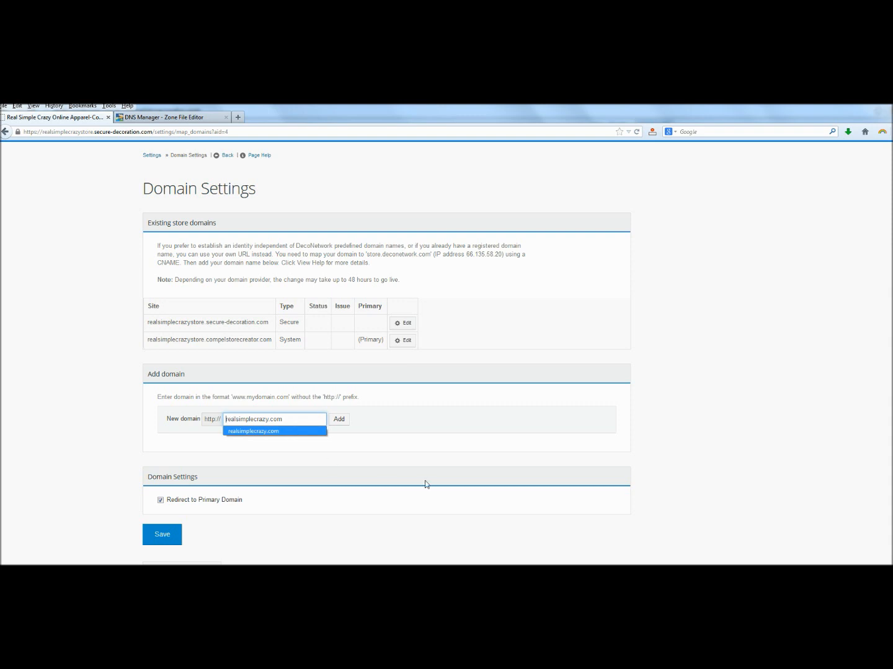
{"action": "type", "text": "shop."}
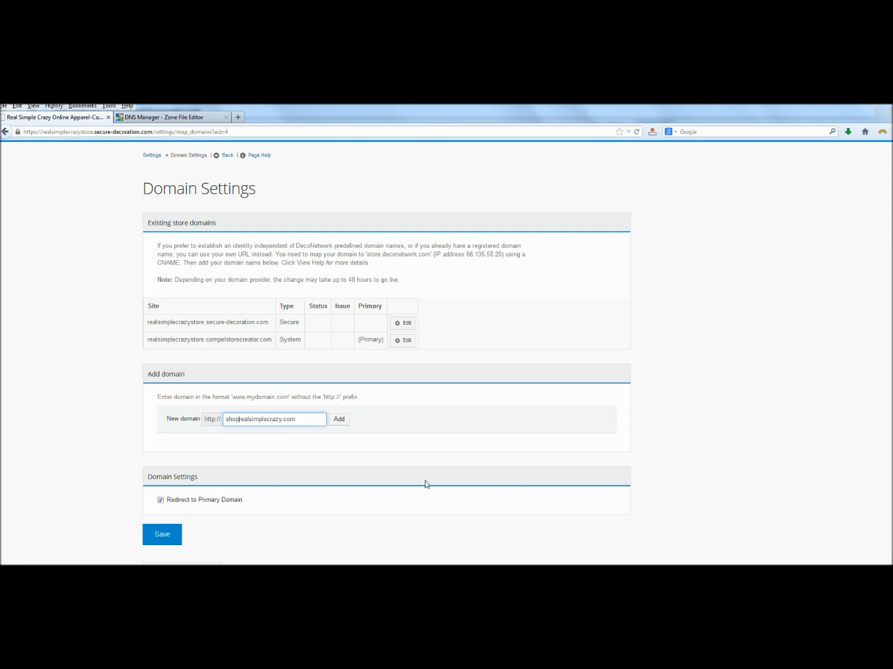
{"action": "key", "text": "BackSpace"}
{"action": "key", "text": "BackSpace"}
{"action": "key", "text": "BackSpace"}
{"action": "key", "text": "BackSpace"}
{"action": "key", "text": "BackSpace"}
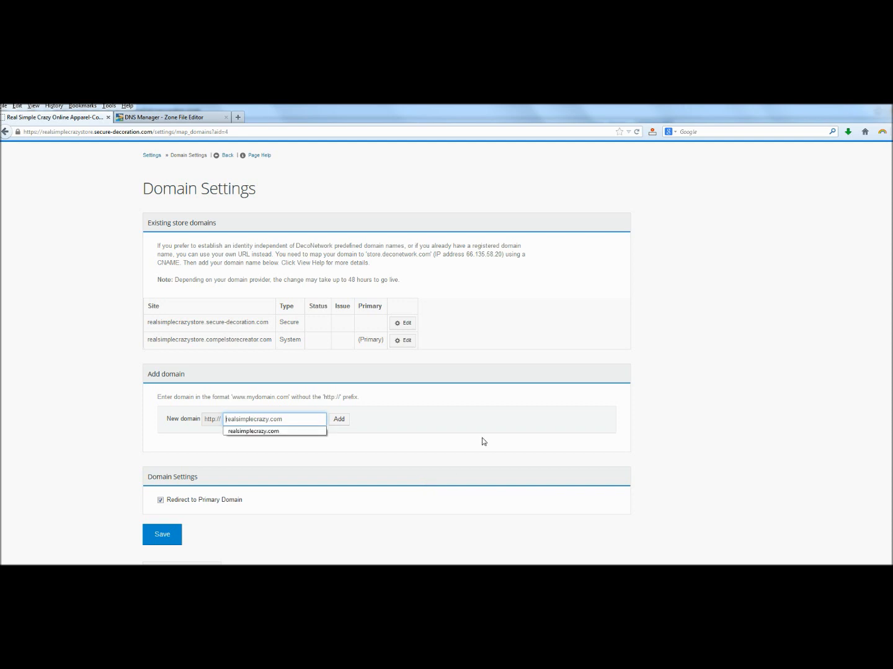
Add realsimplecrazy.com to the store as its primary domain and save the domain settings
{"action": "left_click", "coordinate": [341, 423]}
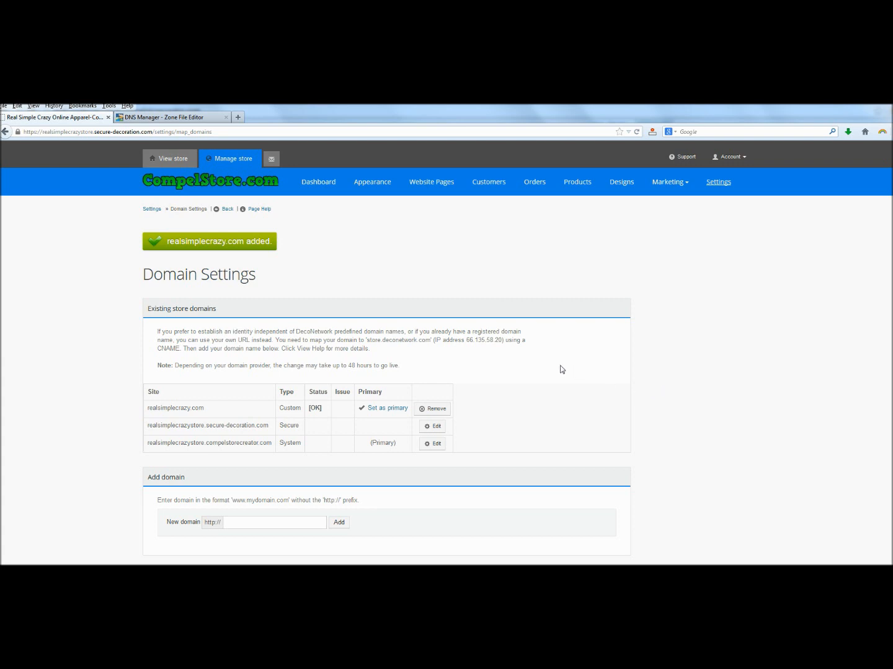
{"action": "left_click", "coordinate": [387, 409]}
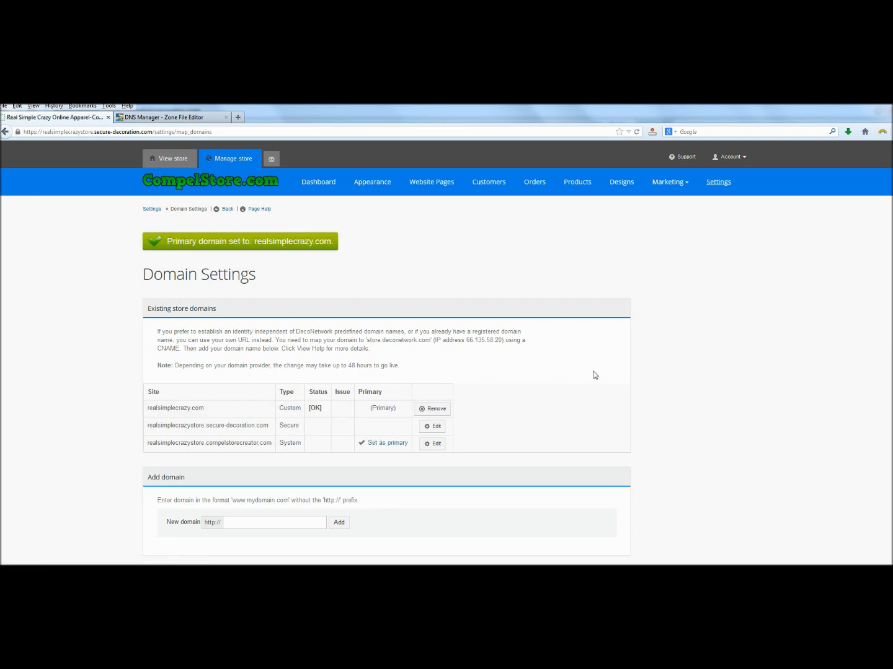
{"action": "scroll", "coordinate": [594, 375], "scroll_direction": "down", "scroll_amount": 5}
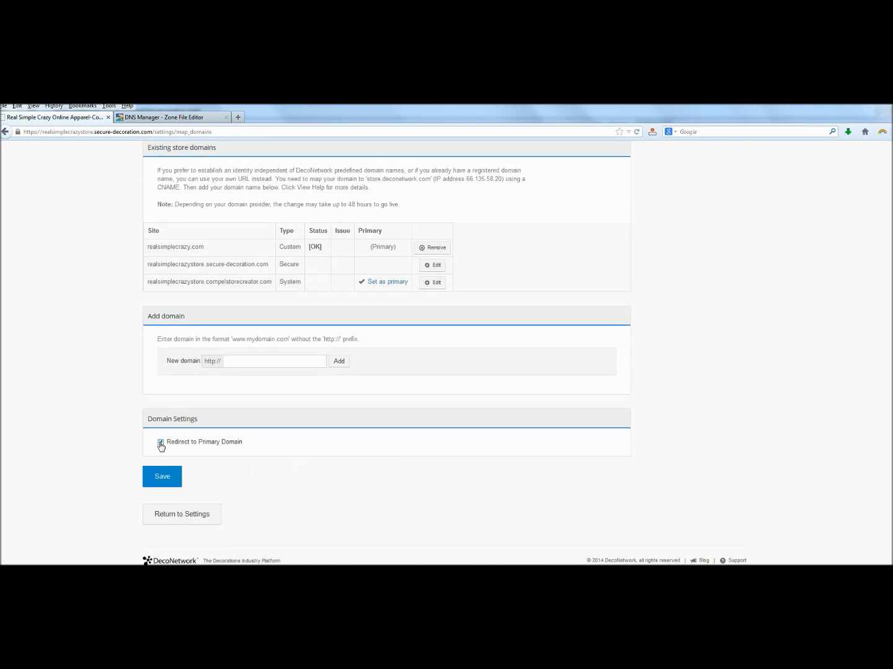
{"action": "left_click", "coordinate": [159, 476]}
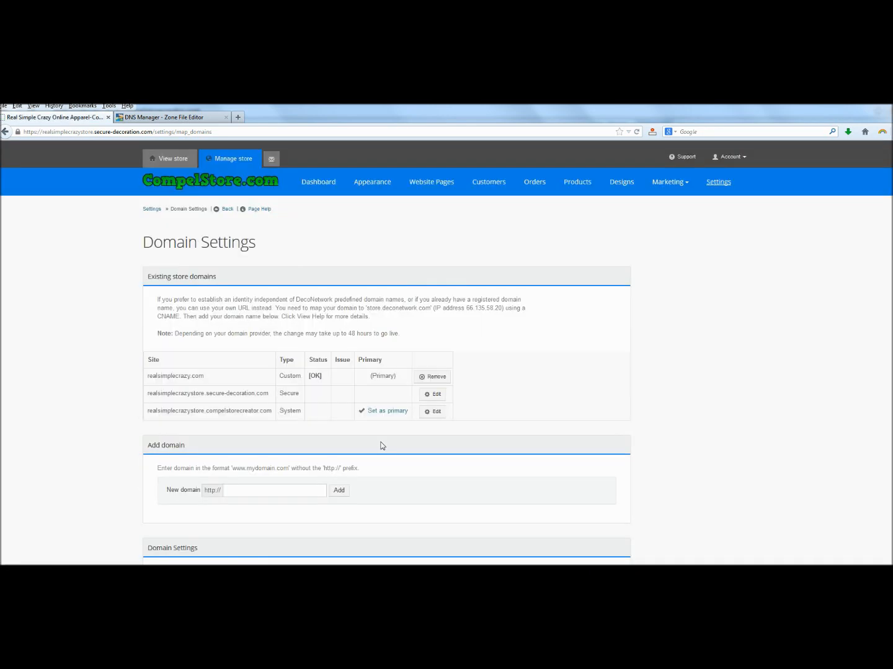
Copy the domain realsimplecrazy.com, switch to the other browser showing the store, and load and reload that address to check it
{"action": "left_click_drag", "start_coordinate": [206, 377], "coordinate": [148, 386]}
{"action": "key", "text": "ctrl+c"}
{"action": "left_click", "coordinate": [267, 561]}
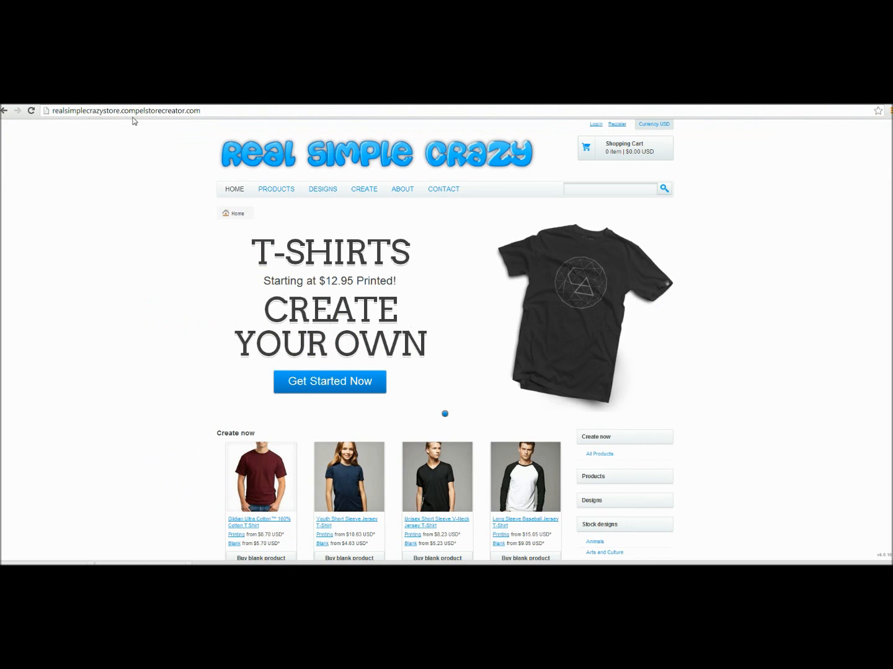
{"action": "left_click", "coordinate": [217, 113]}
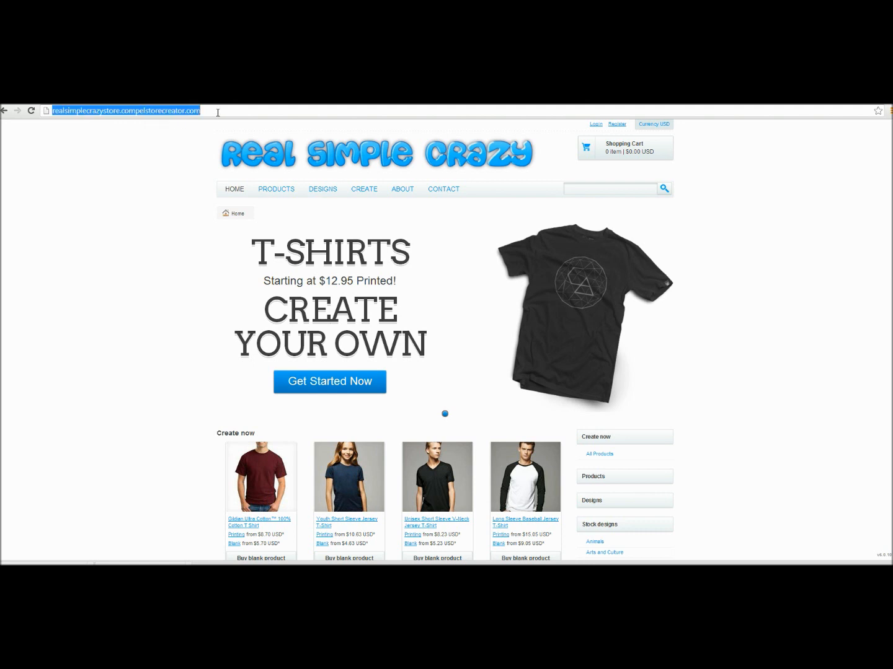
{"action": "key", "text": "ctrl+v"}
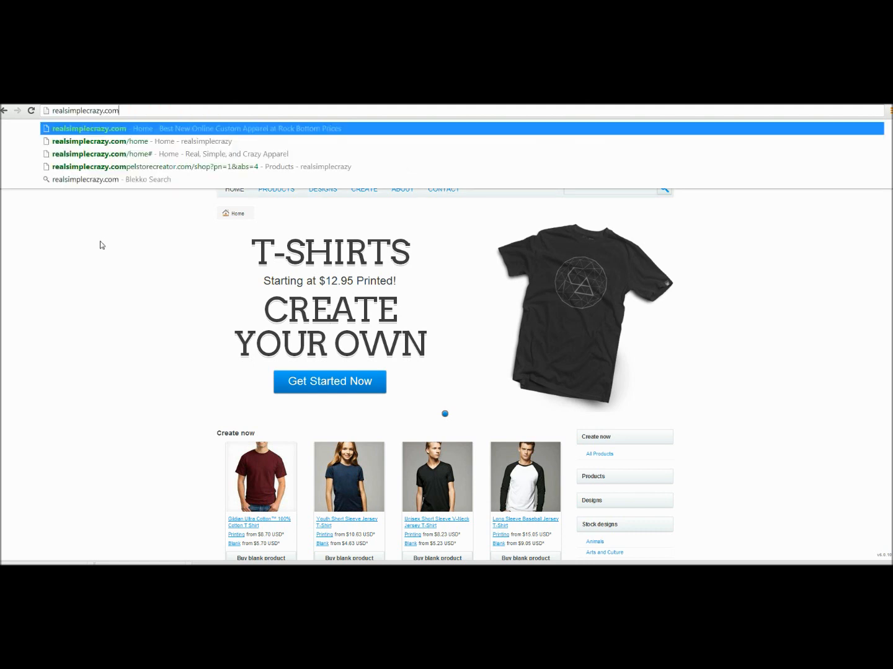
{"action": "key", "text": "Return"}
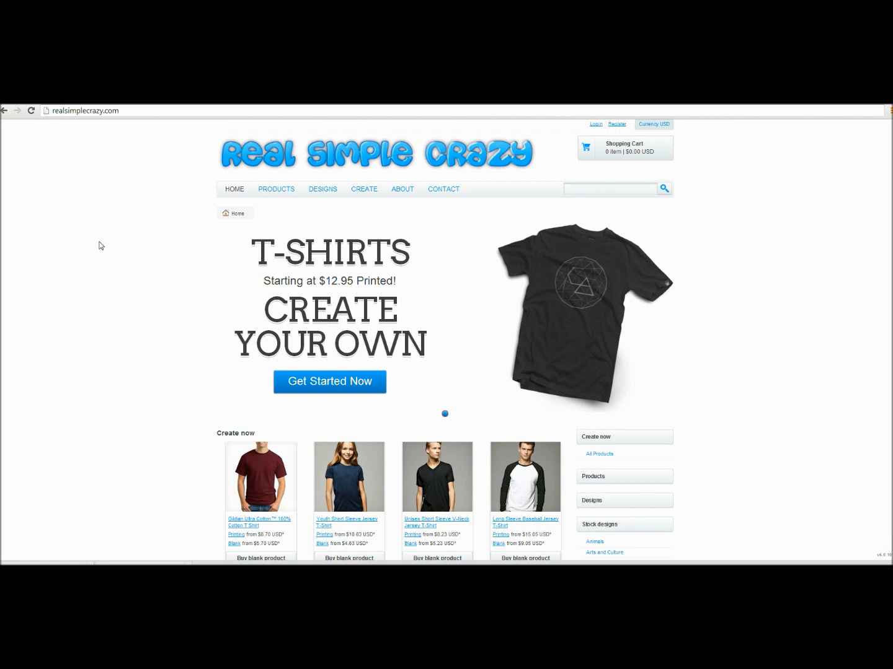
{"action": "left_click", "coordinate": [125, 112]}
{"action": "key", "text": "Return"}
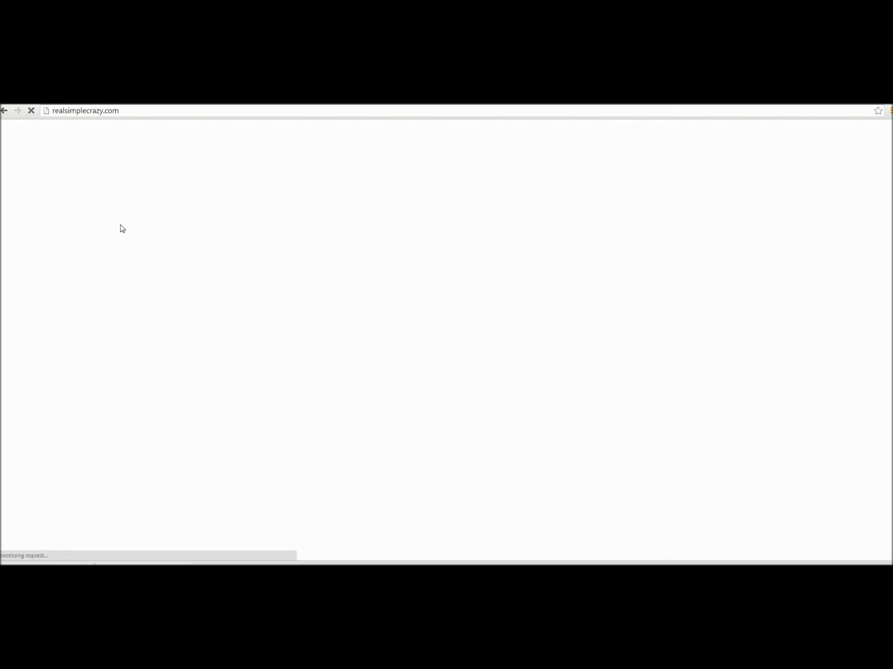